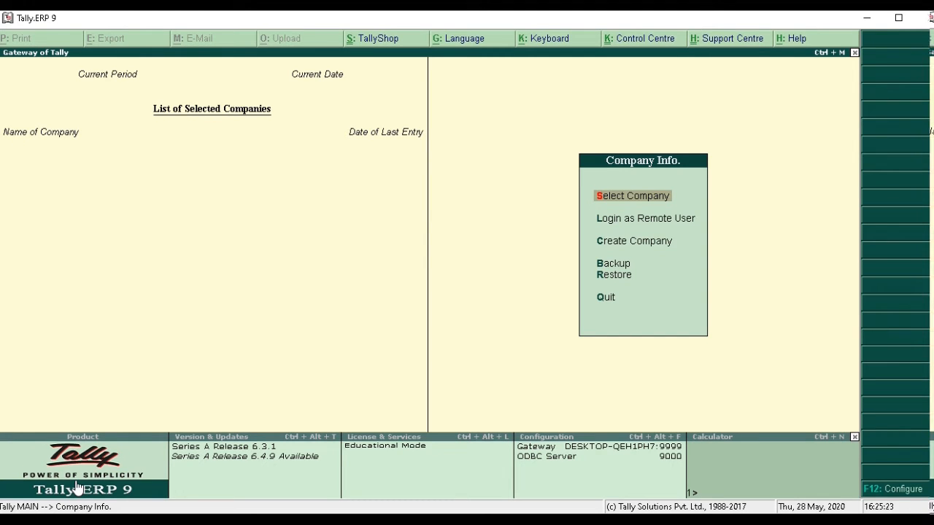
- Open the company selection list, look through the existing companies, and close it without selecting one
{"action": "key", "text": "Down"}
{"action": "key", "text": "Up"}
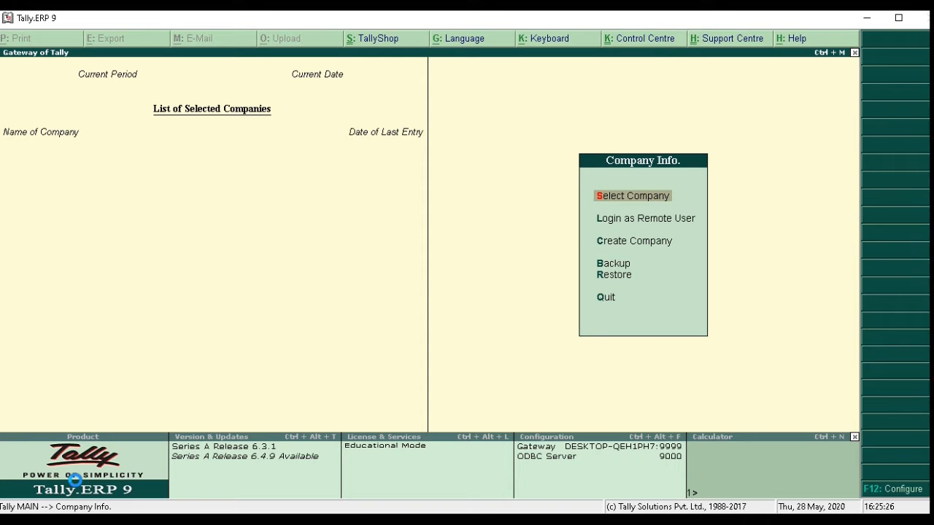
{"action": "key", "text": "Return"}
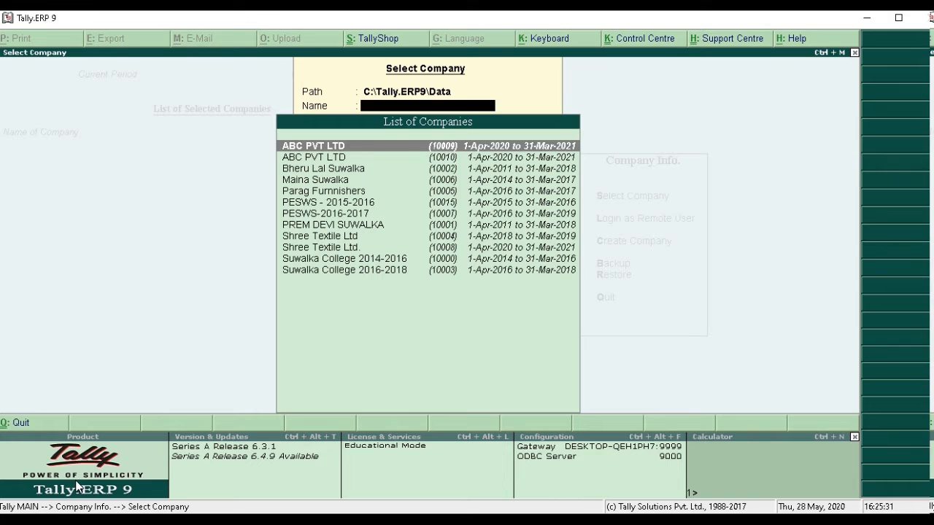
{"action": "key", "text": "Down"}
{"action": "key", "text": "Down"}
{"action": "key", "text": "Down"}
{"action": "key", "text": "Down"}
{"action": "key", "text": "Escape"}
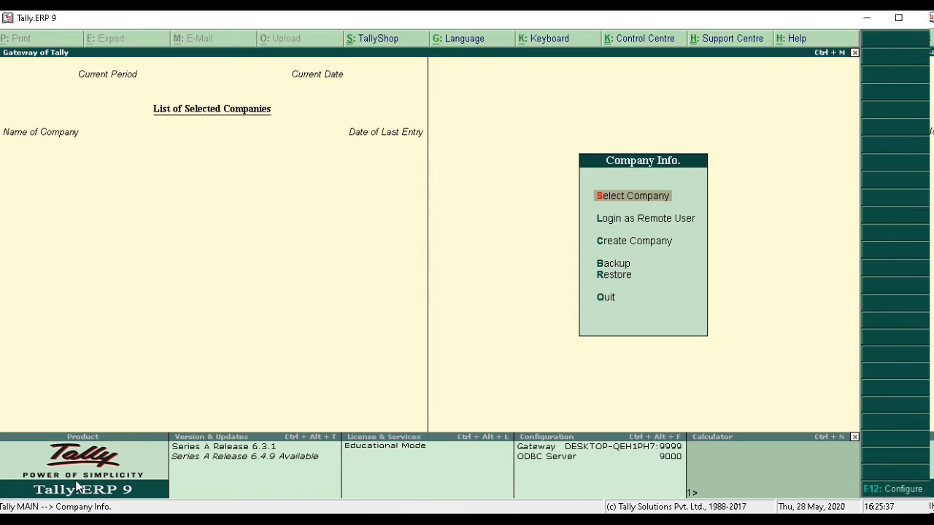
{"action": "key", "text": "Down"}
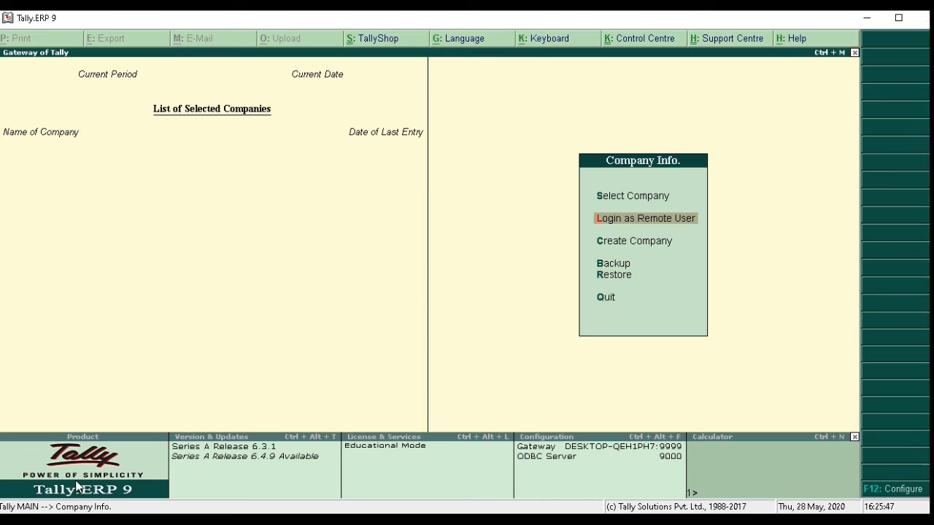
{"action": "key", "text": "Down"}
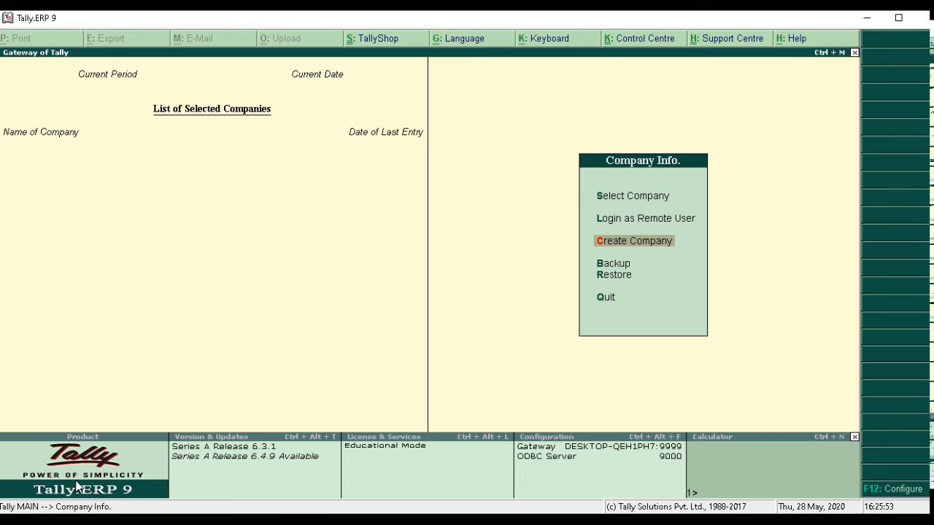
{"action": "key", "text": "Down"}
{"action": "key", "text": "Down"}
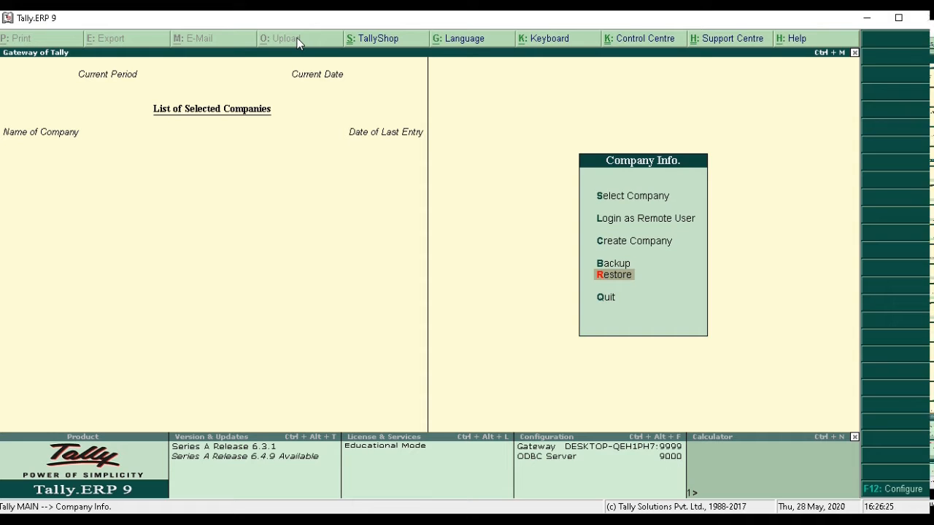
{"action": "key", "text": "Up"}
{"action": "key", "text": "Up"}
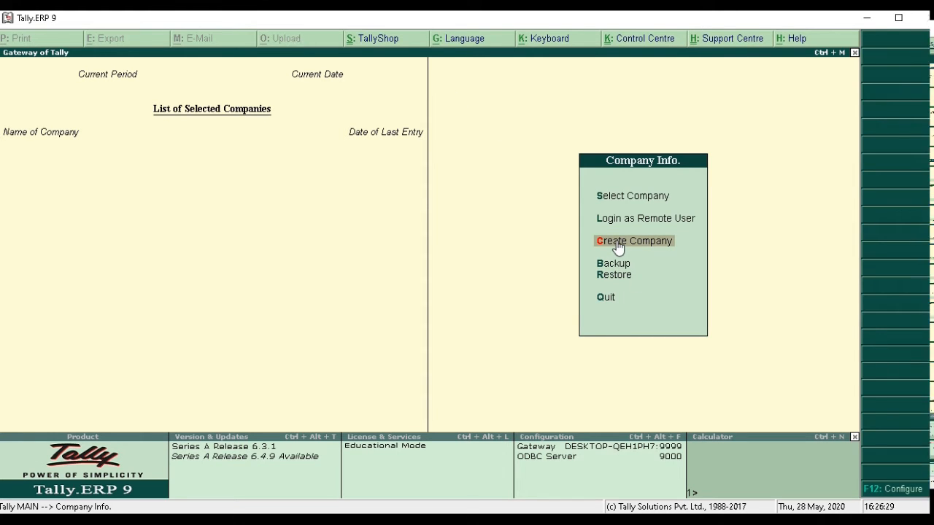
{"action": "key", "text": "Down"}
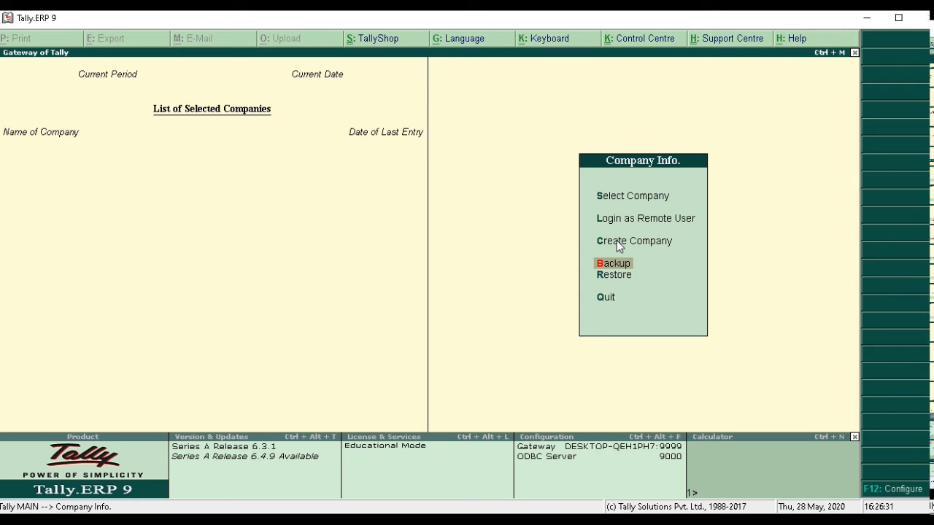
{"action": "key", "text": "Up"}
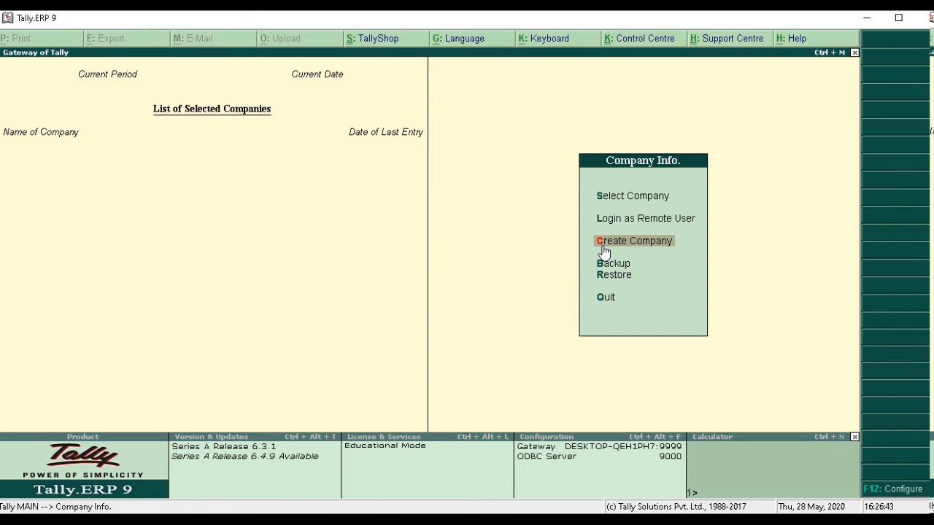
- Start creating a company in the default data directory, naming it ABC LTD and keeping the same mailing name
{"action": "left_click", "coordinate": [601, 244]}
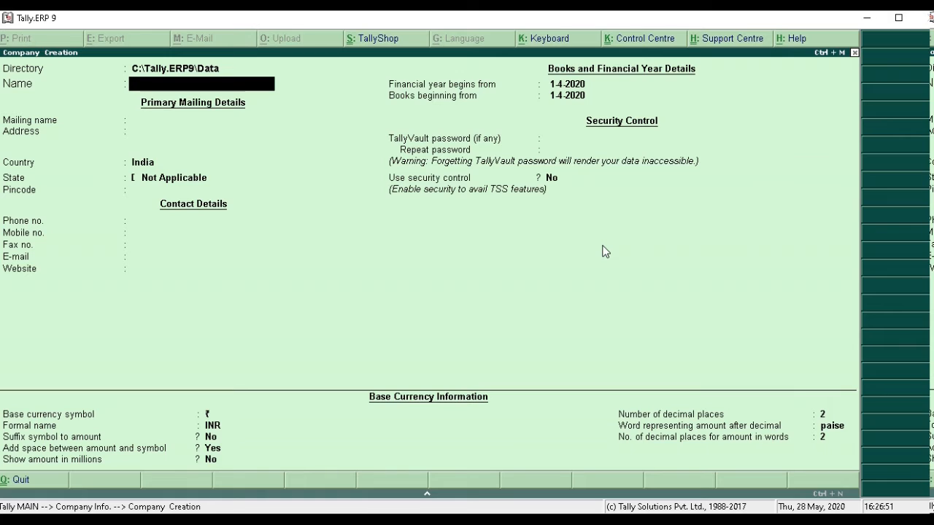
{"action": "key", "text": "BackSpace"}
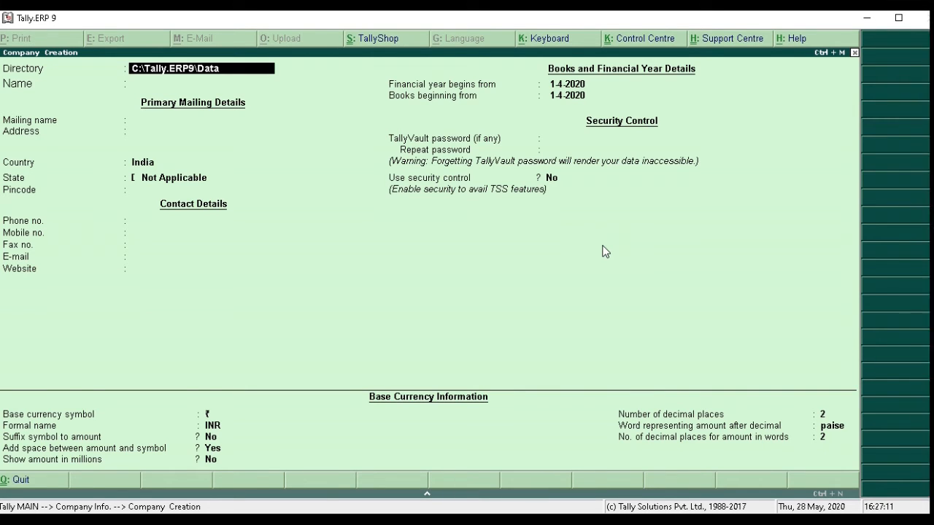
{"action": "key", "text": "Return"}
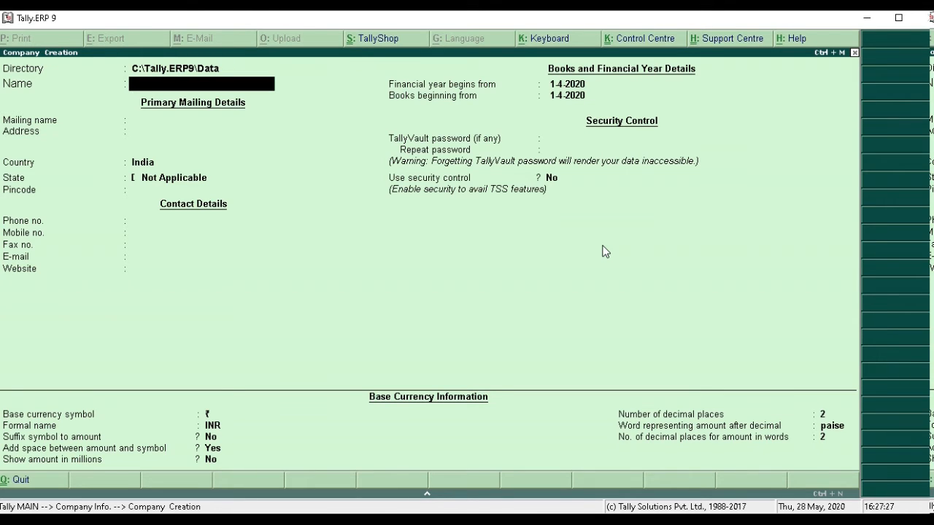
{"action": "type", "text": "ABC LTD"}
{"action": "key", "text": "Return"}
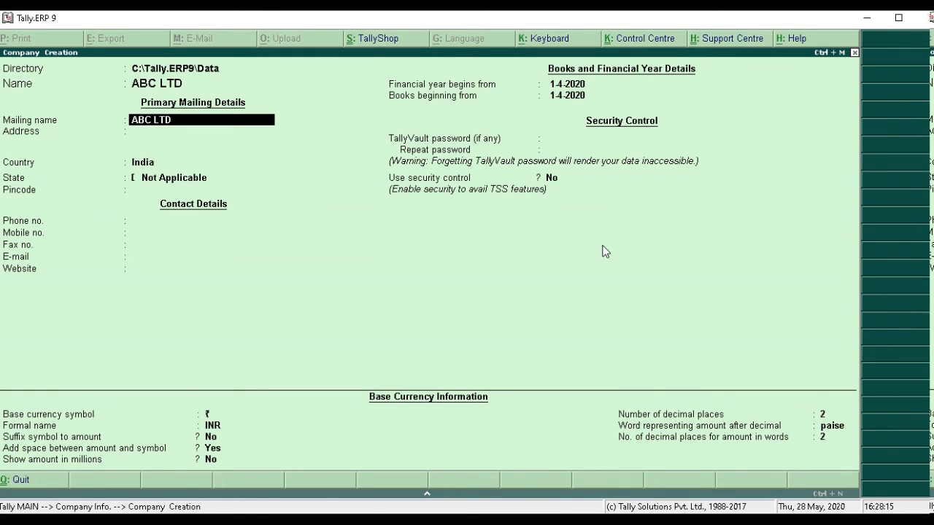
{"action": "key", "text": "Return"}
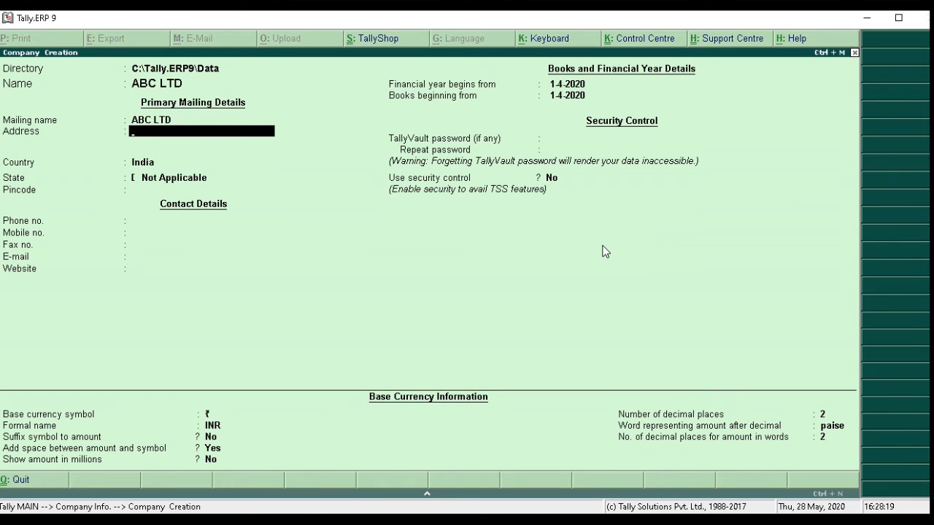
- Enter the company's postal address on two address lines
{"action": "type", "text": "Shr"}
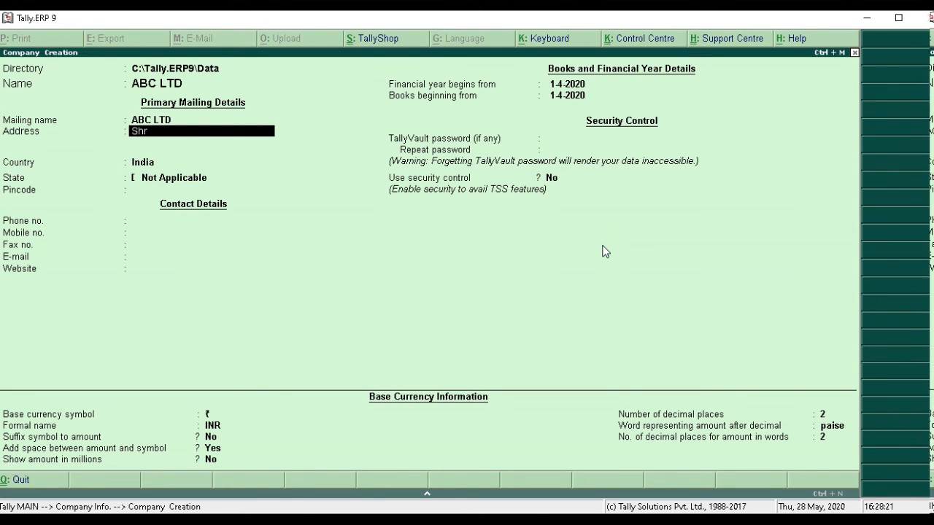
{"action": "type", "text": "ee Text"}
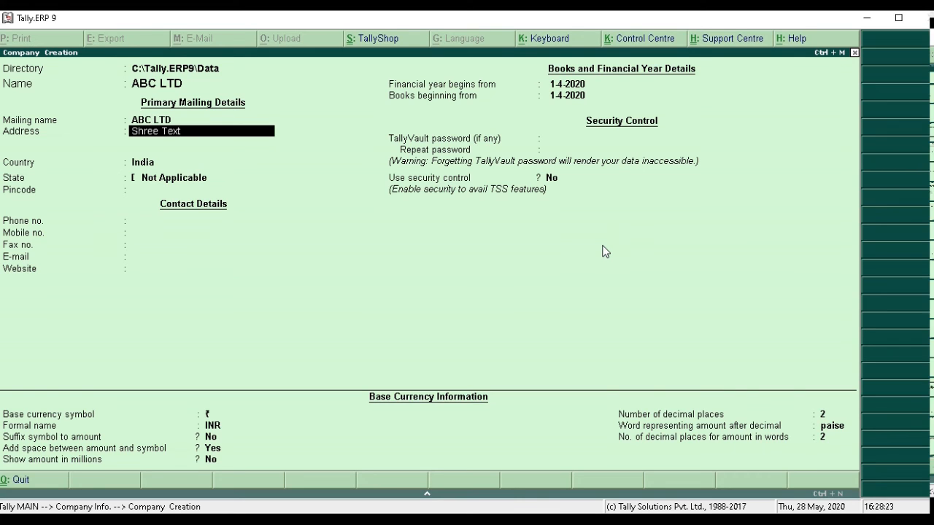
{"action": "type", "text": "ile Tower"}
{"action": "key", "text": "Return"}
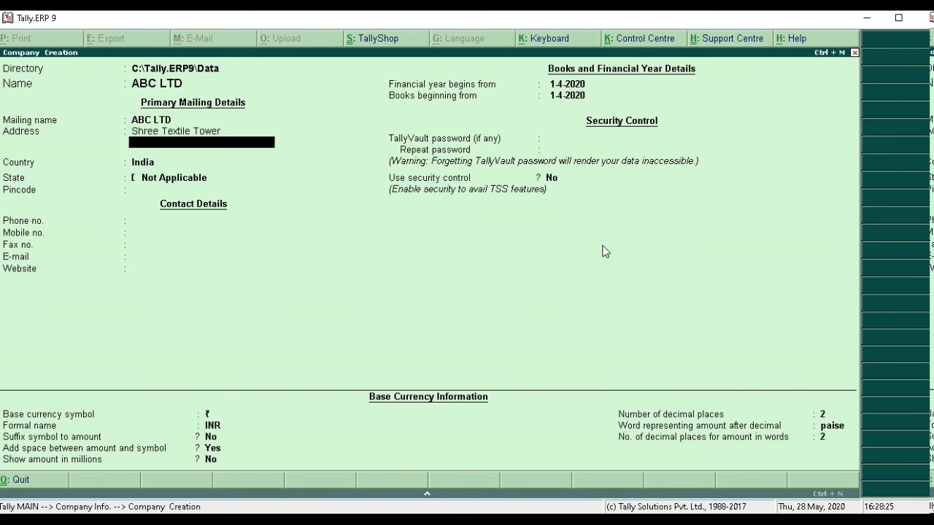
{"action": "type", "text": "OLT RTO Bhilwara"}
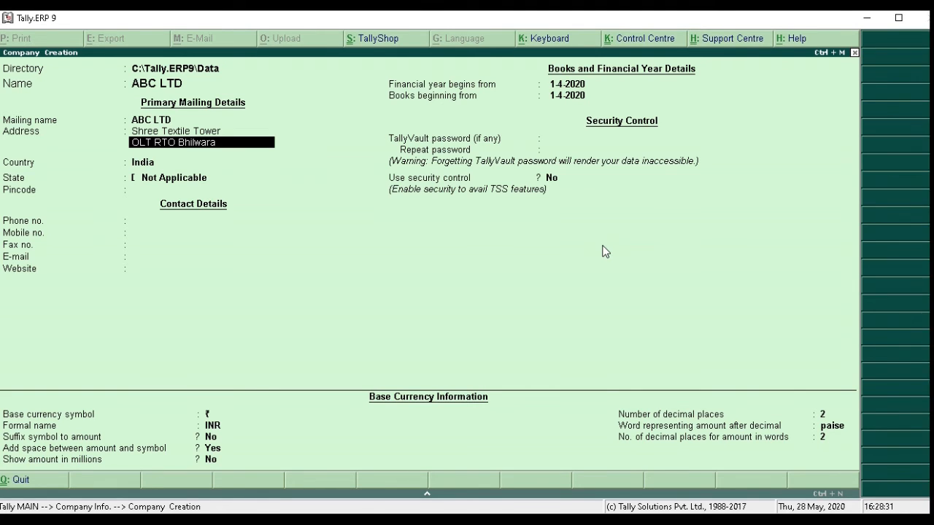
{"action": "key", "text": "Return"}
{"action": "key", "text": "Return"}
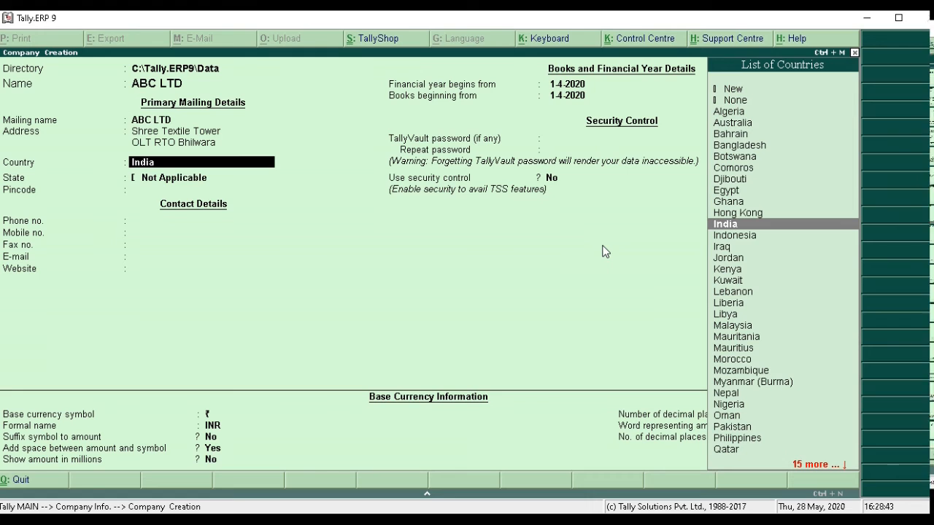
- Keep India as the company's country and set the state to Rajasthan
{"action": "key", "text": "Return"}
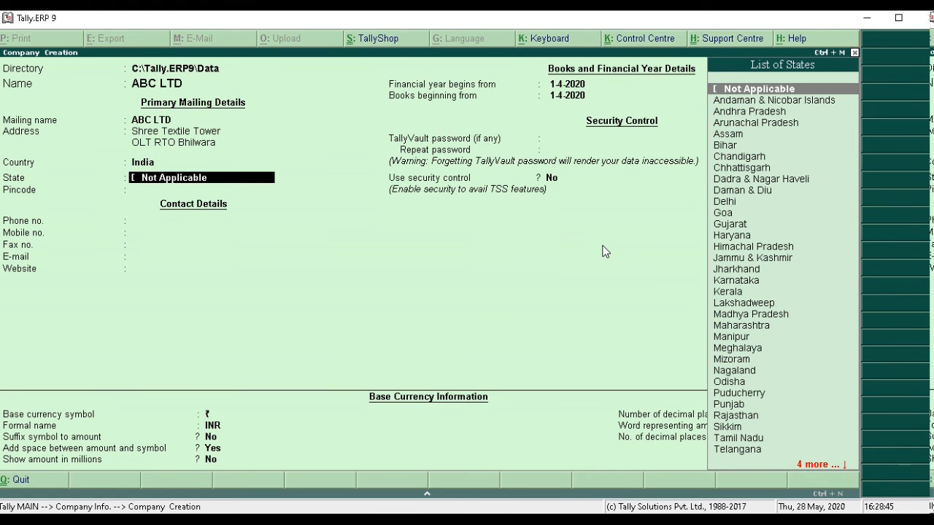
{"action": "type", "text": "Ra"}
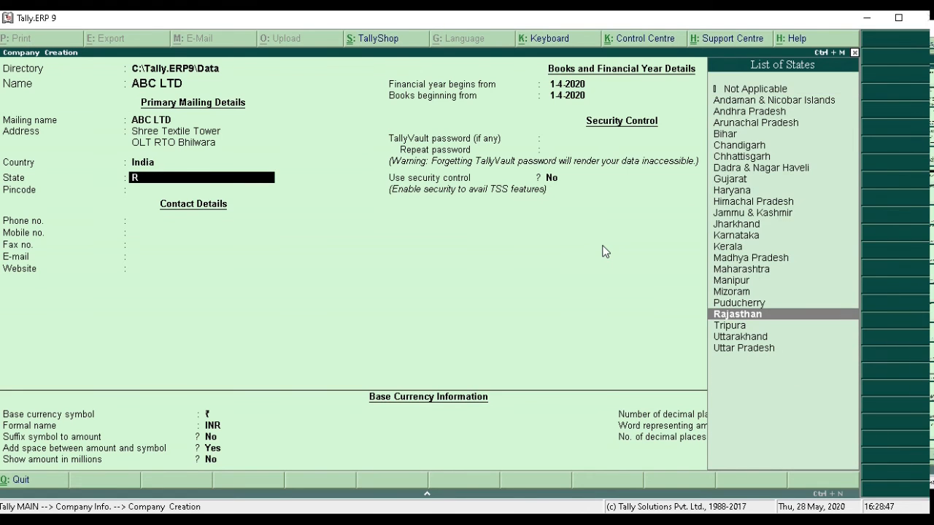
{"action": "key", "text": "Return"}
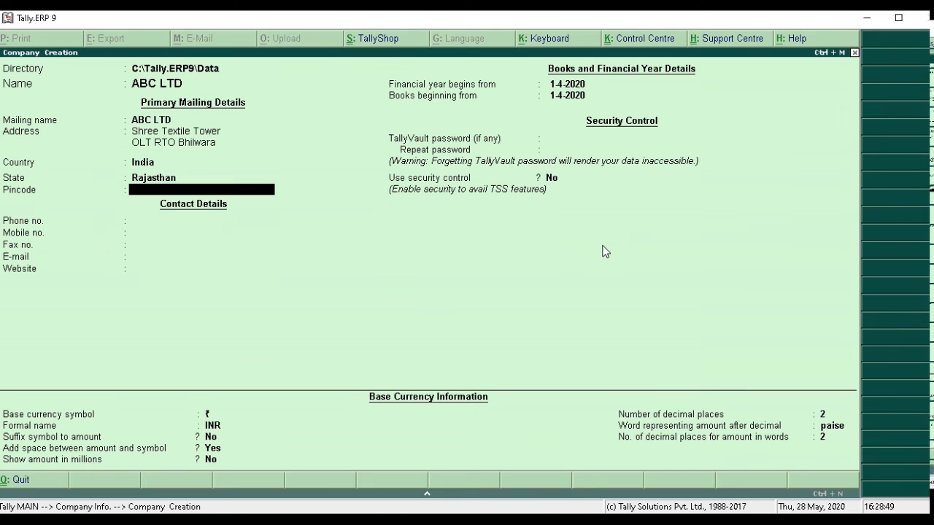
- Leave the pincode and all contact details blank, from phone number through website
{"action": "key", "text": "Return"}
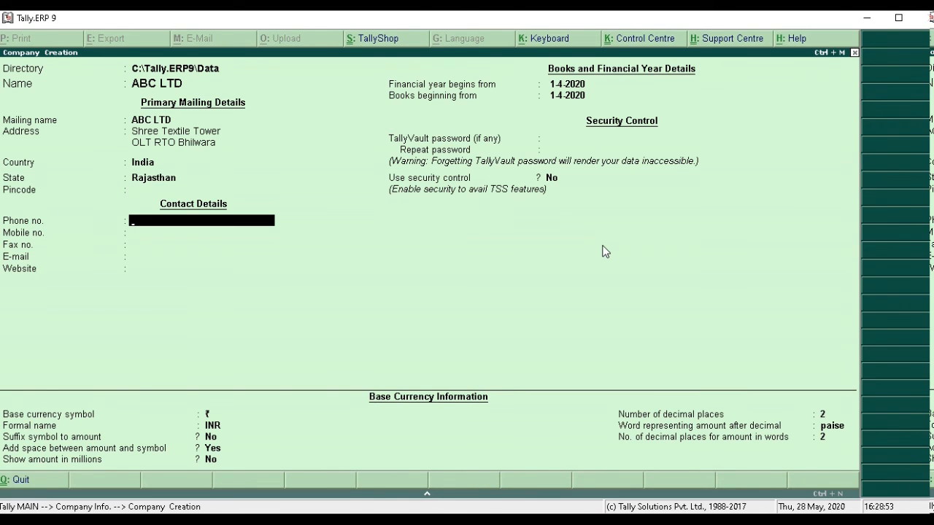
{"action": "key", "text": "Return"}
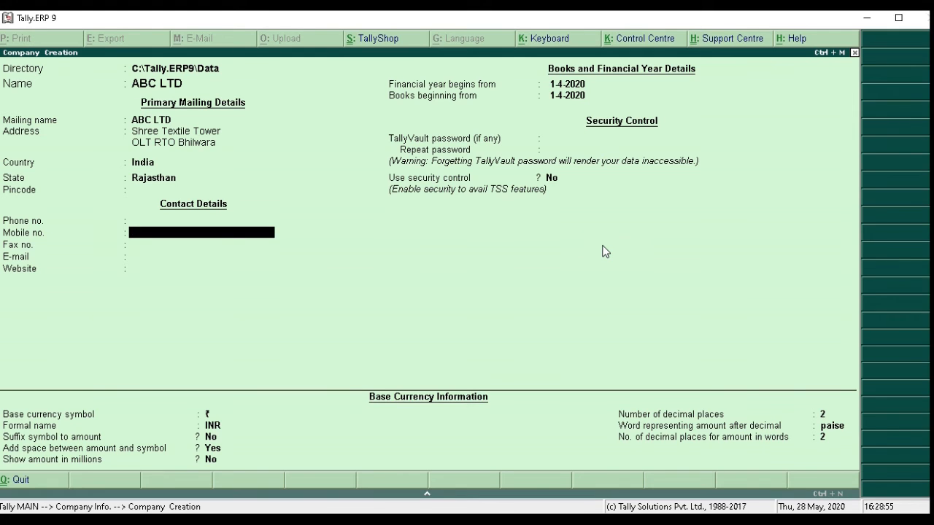
{"action": "key", "text": "Return"}
{"action": "key", "text": "Return"}
{"action": "key", "text": "Return"}
{"action": "key", "text": "Return"}
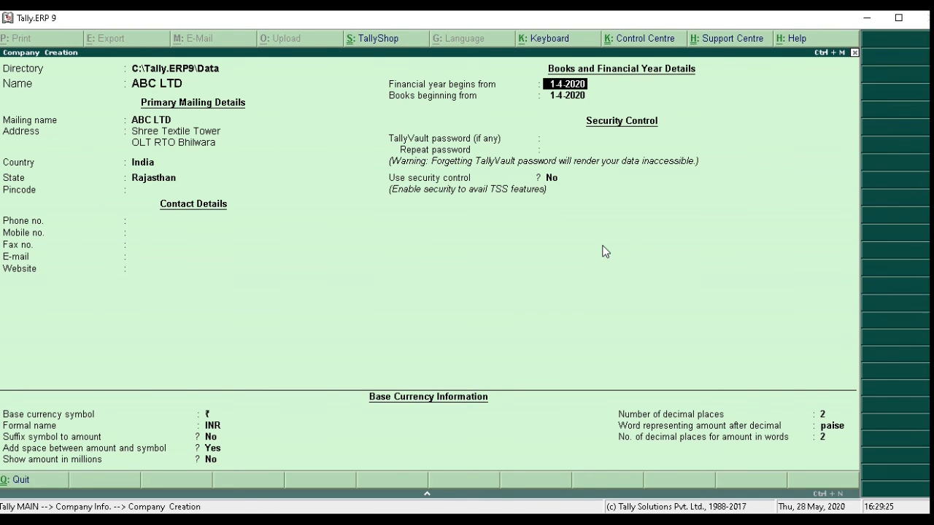
- Accept 1-4-2020 for both the financial year and books start, leaving the TallyVault password blank and security control at No
{"action": "key", "text": "Return"}
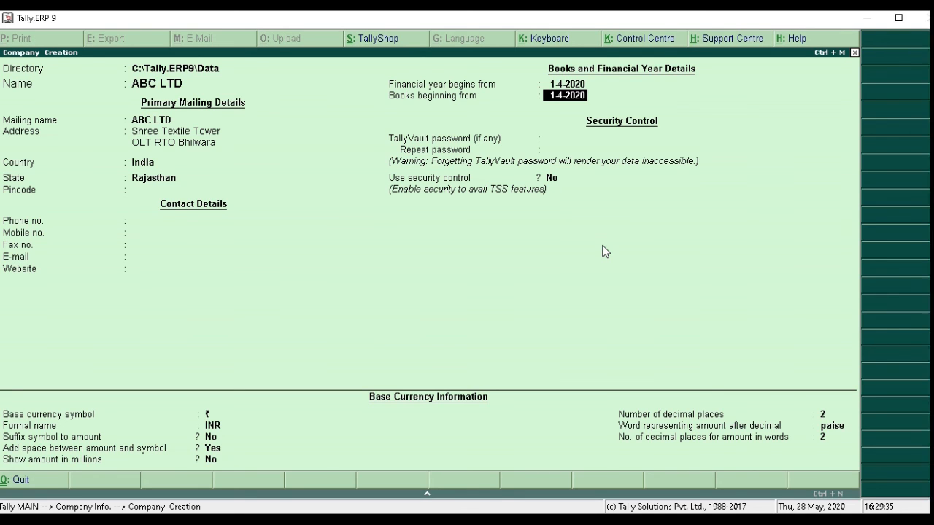
{"action": "key", "text": "Return"}
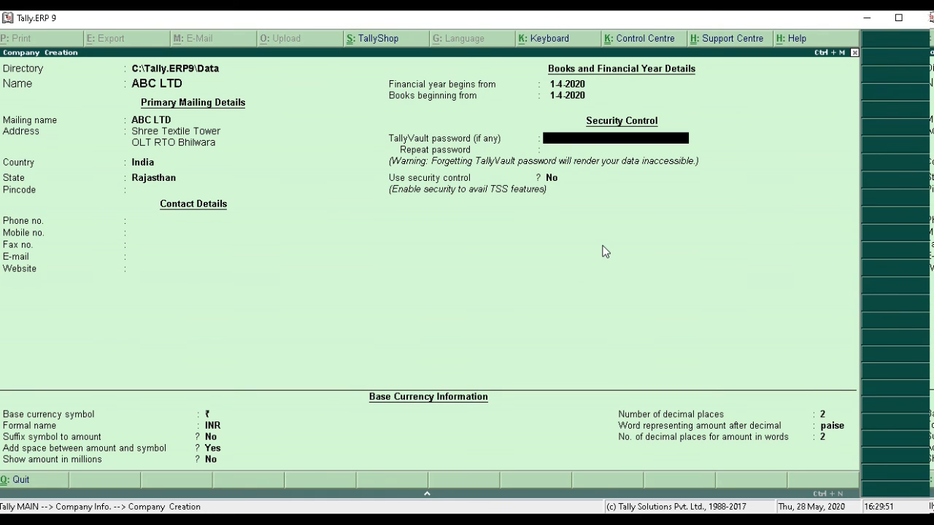
{"action": "key", "text": "Return"}
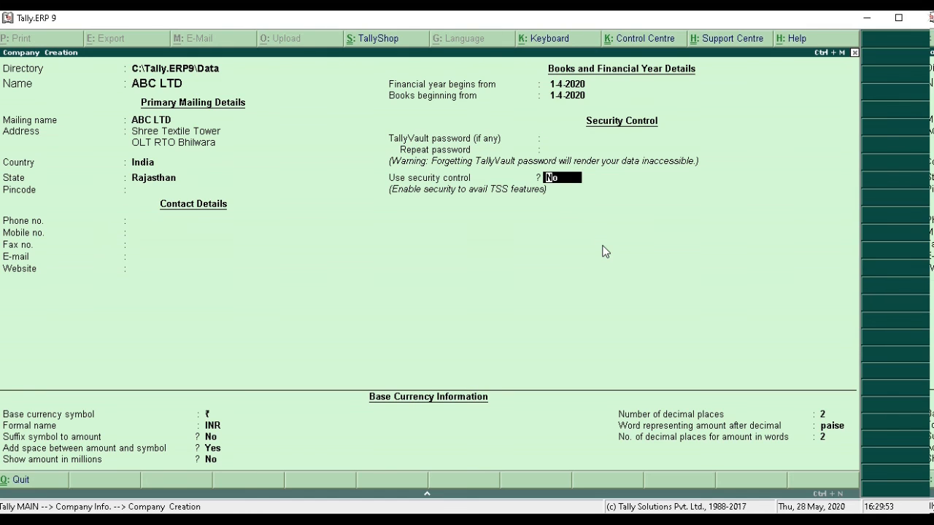
{"action": "key", "text": "Return"}
- Accept the default base currency details: ₹, INR, no suffix symbol, a space before amounts, no millions, 2 decimal places and paise
{"action": "key", "text": "Return"}
{"action": "key", "text": "Return"}
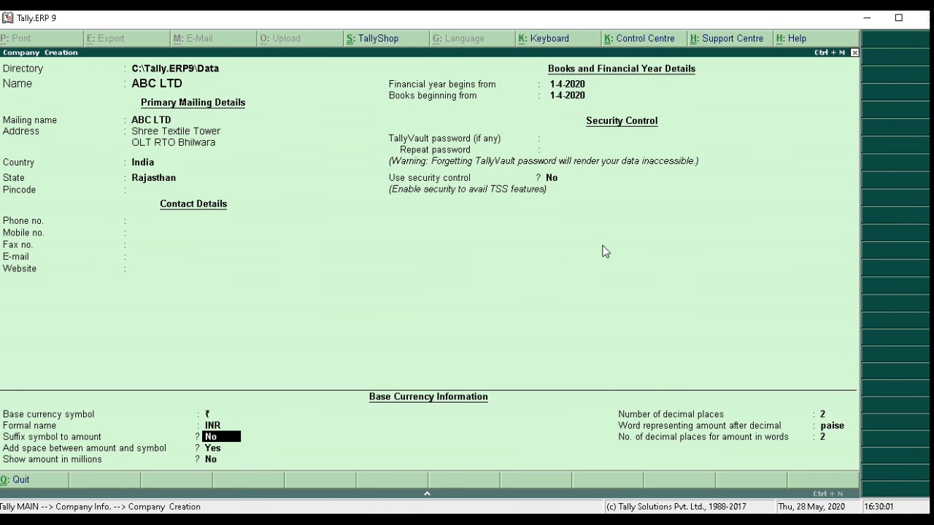
{"action": "key", "text": "Return"}
{"action": "key", "text": "Return"}
{"action": "key", "text": "Return"}
{"action": "key", "text": "Return"}
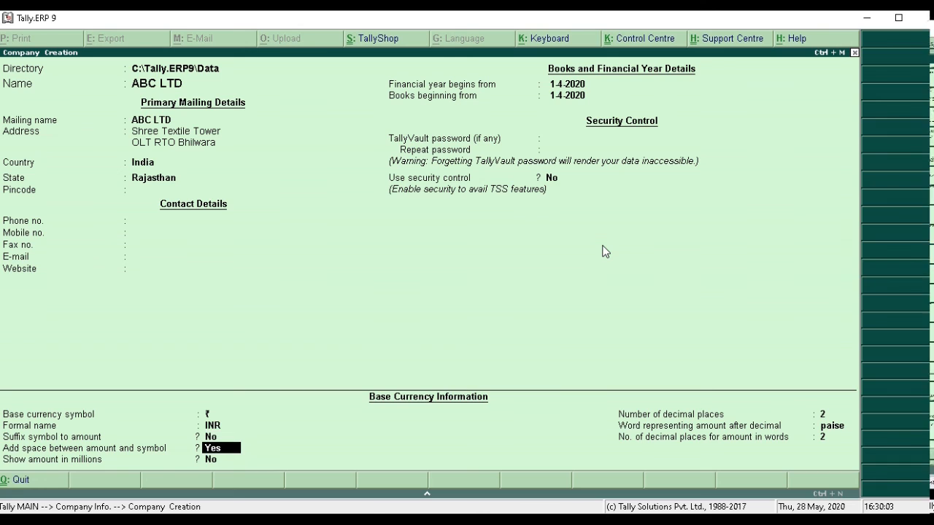
{"action": "key", "text": "Return"}
{"action": "key", "text": "Return"}
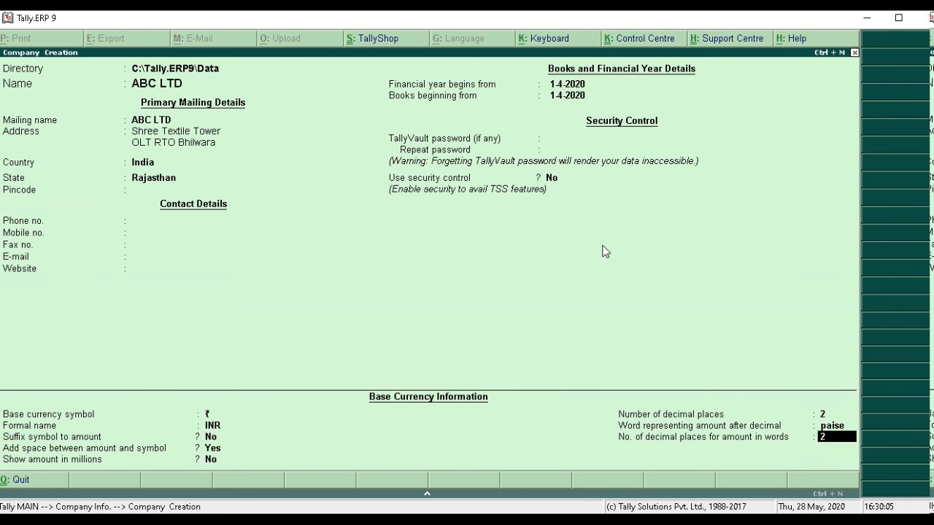